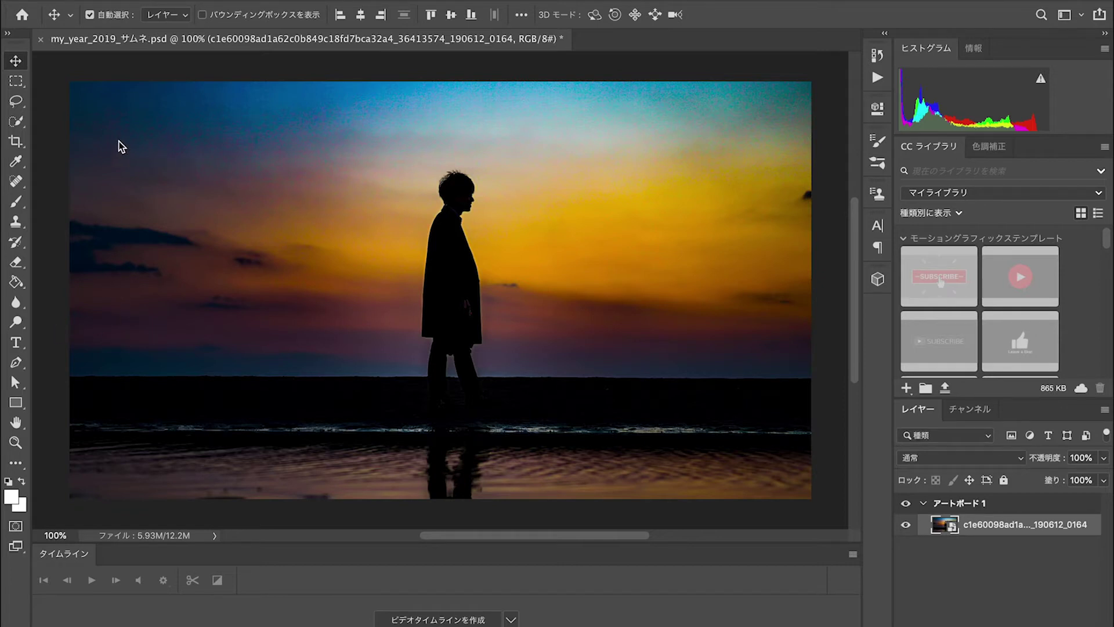
# Select the text tool group to begin adding a title to the sunset photo.
pyautogui.click(16, 343)
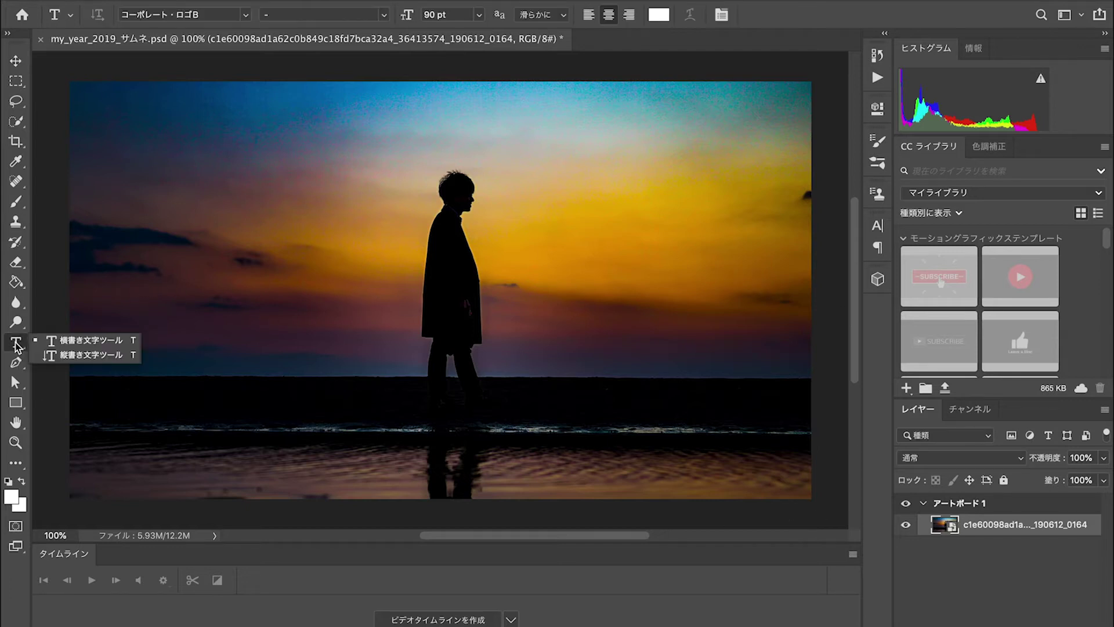
# Type 'My Year 2019' with the Horizontal Type tool and move it to the photo's centre.
pyautogui.click(68, 347)
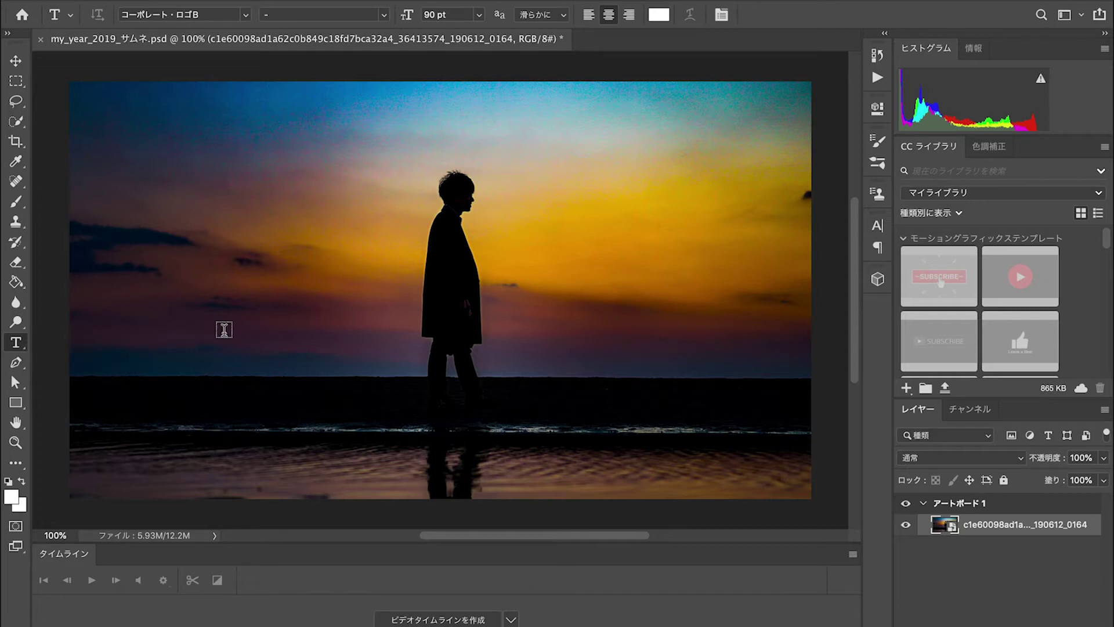
pyautogui.click(186, 328)
pyautogui.write('My Year 2019')
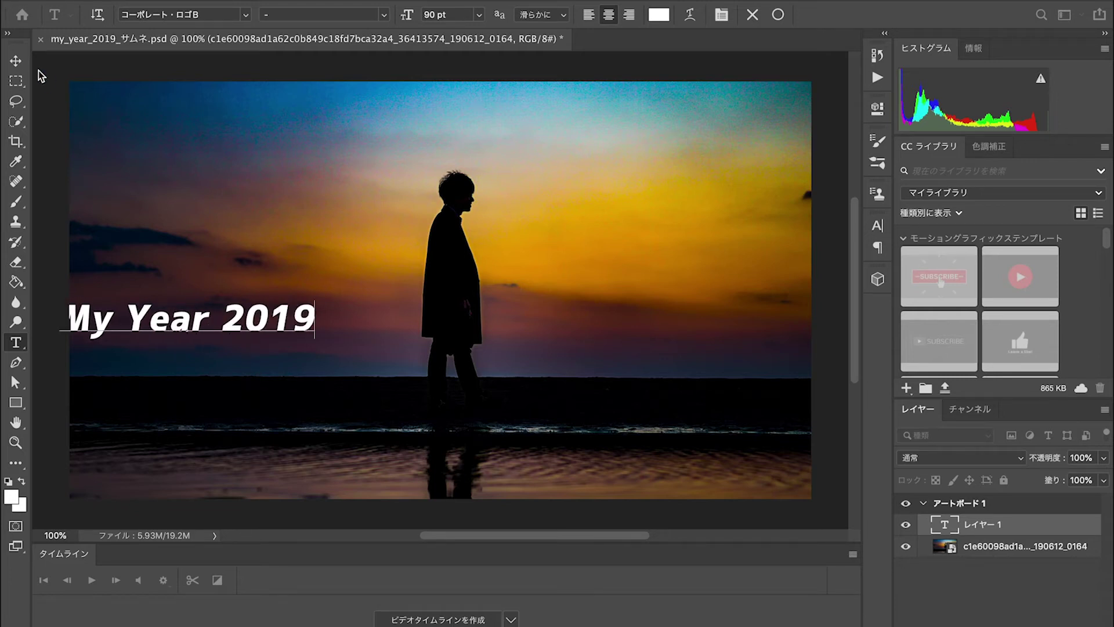
pyautogui.click(16, 60)
pyautogui.moveTo(293, 323); pyautogui.dragTo(539, 321)
# Enlarge the 'My Year 2019' title to 200 pt and commit it.
pyautogui.doubleClick(466, 318)
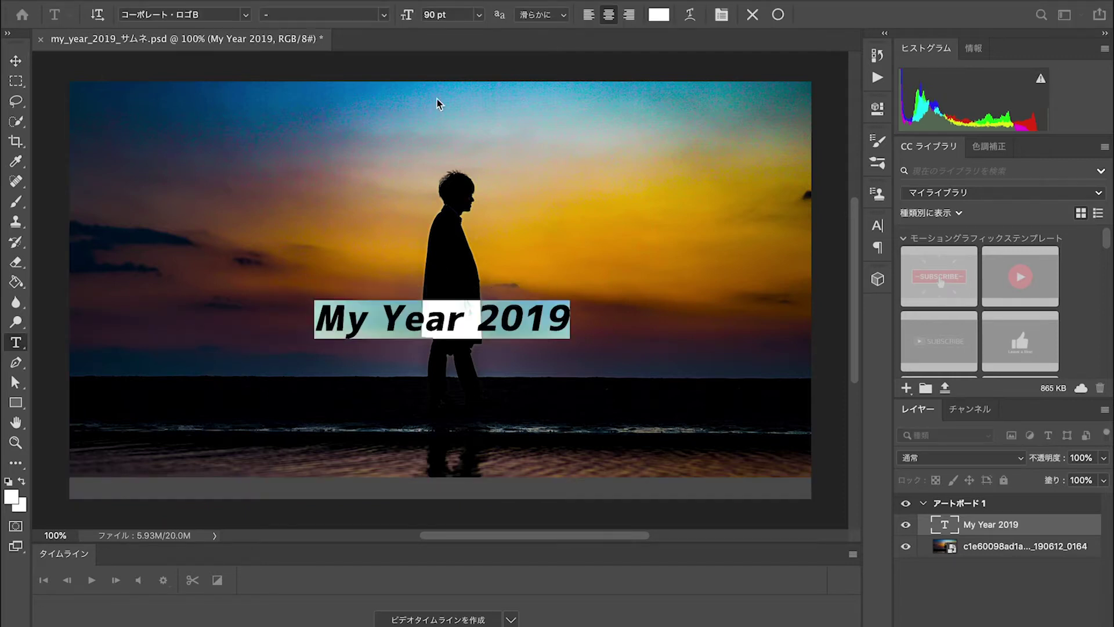
pyautogui.click(405, 14)
pyautogui.write('200')
pyautogui.press('Return')
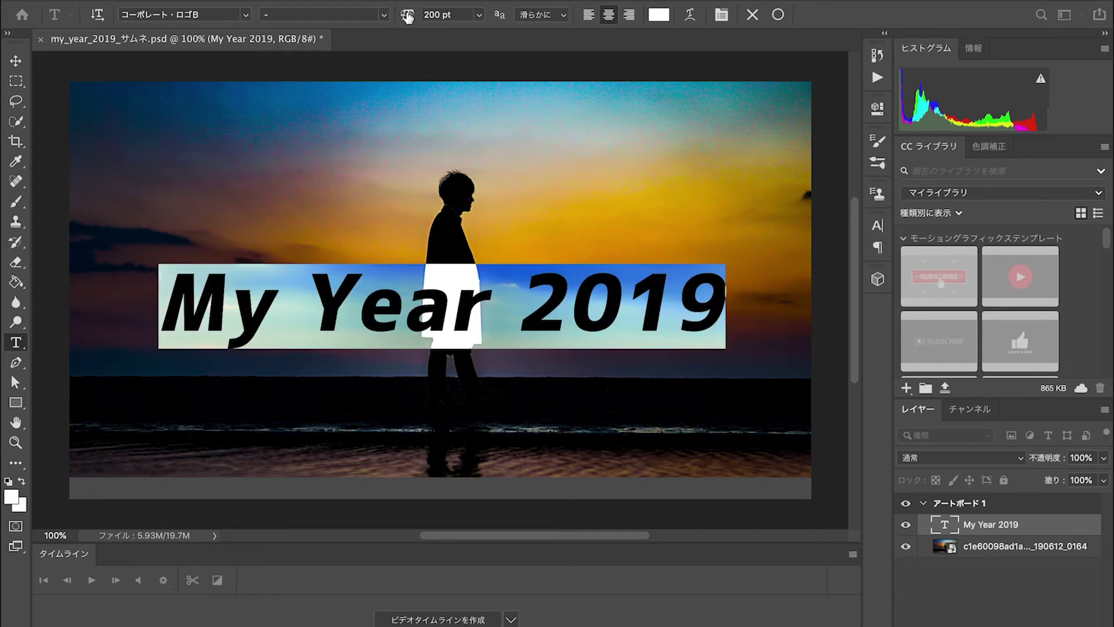
pyautogui.click(16, 60)
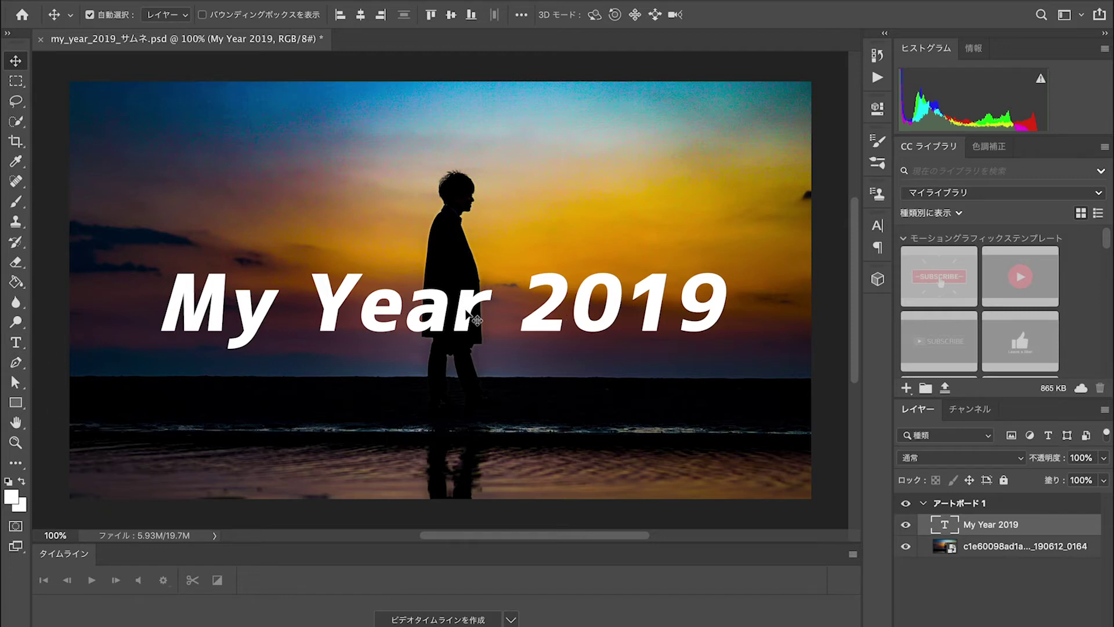
# Draw a thin white rectangle frame enclosing the 'My Year 2019' title.
pyautogui.click(21, 403)
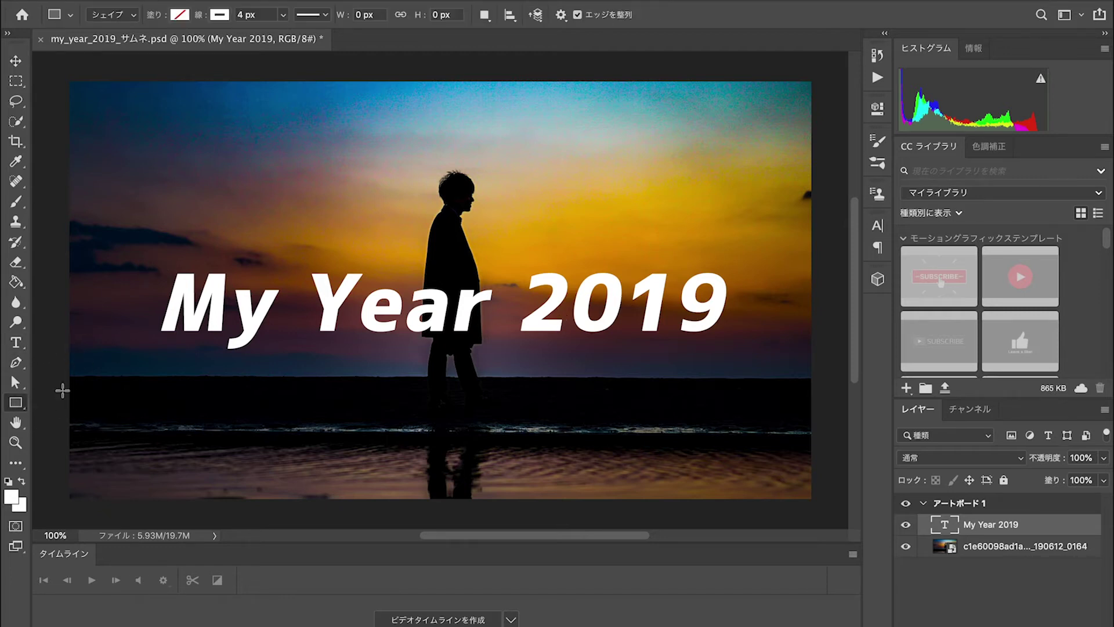
pyautogui.moveTo(147, 256); pyautogui.dragTo(741, 287)
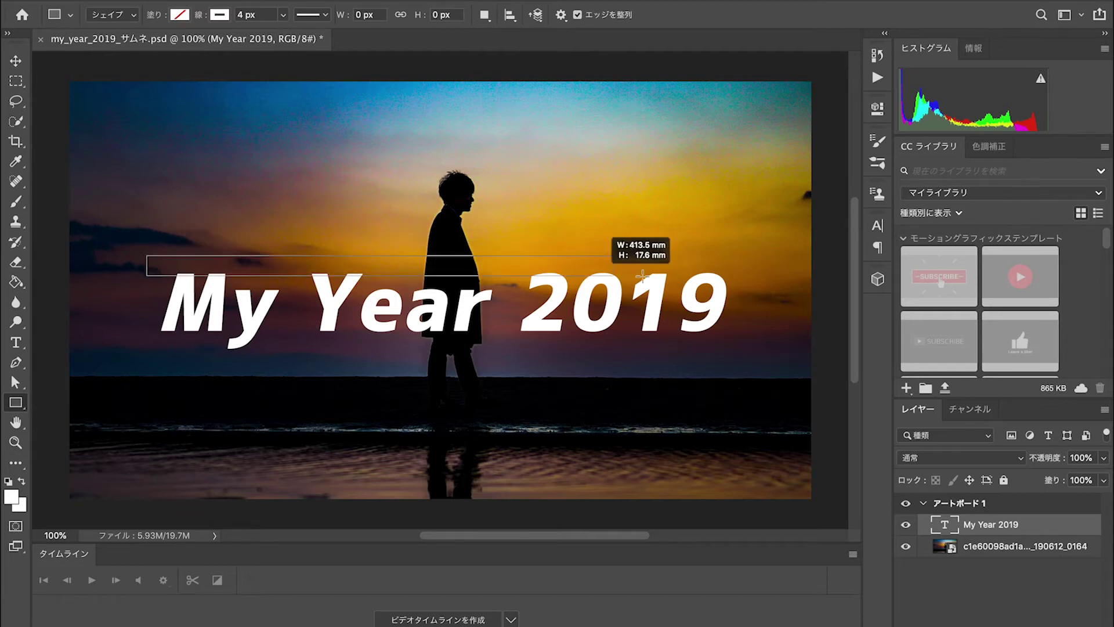
pyautogui.moveTo(742, 288); pyautogui.dragTo(744, 357)
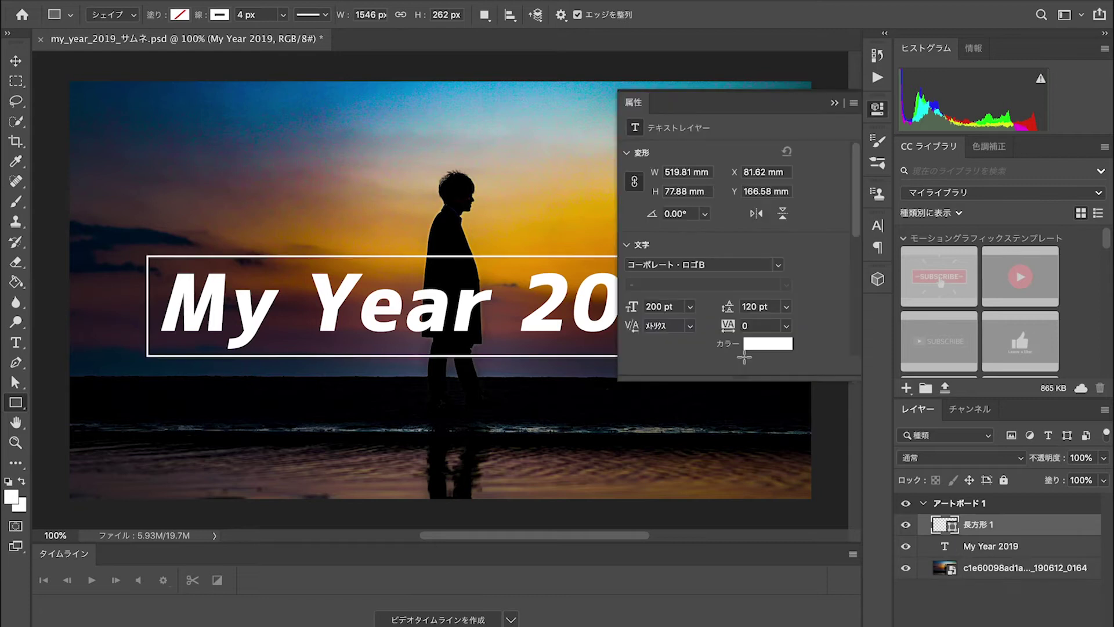
# Centre the rectangle frame on the photo with the Move tool.
pyautogui.click(16, 60)
pyautogui.click(835, 103)
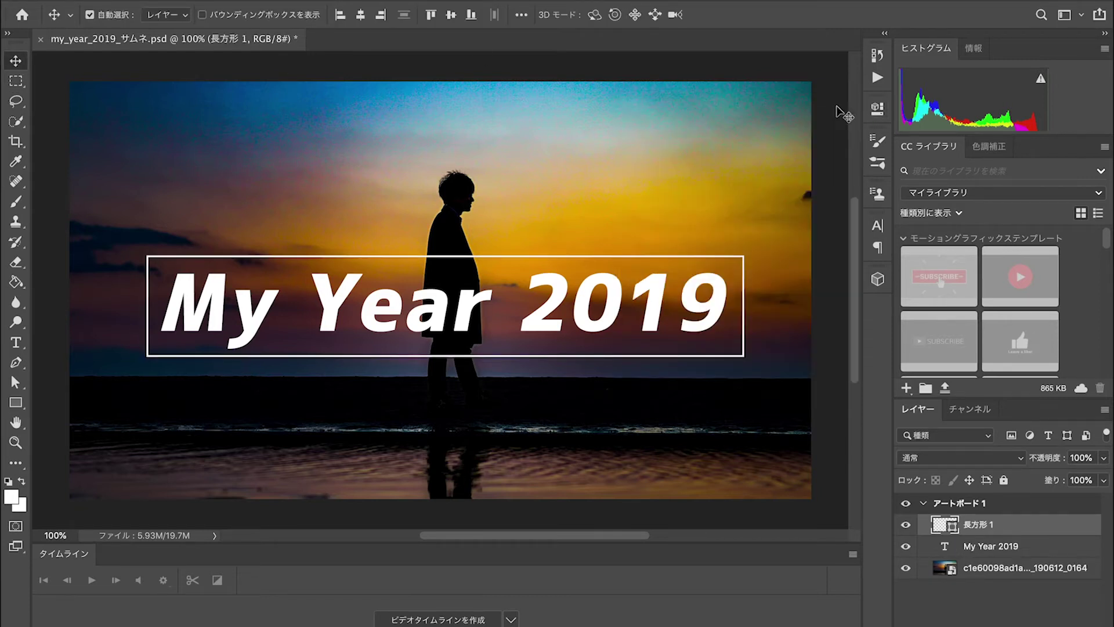
pyautogui.moveTo(669, 259)
pyautogui.mouseDown()
pyautogui.moveTo(650, 258)
pyautogui.moveTo(664, 261)
pyautogui.mouseUp()
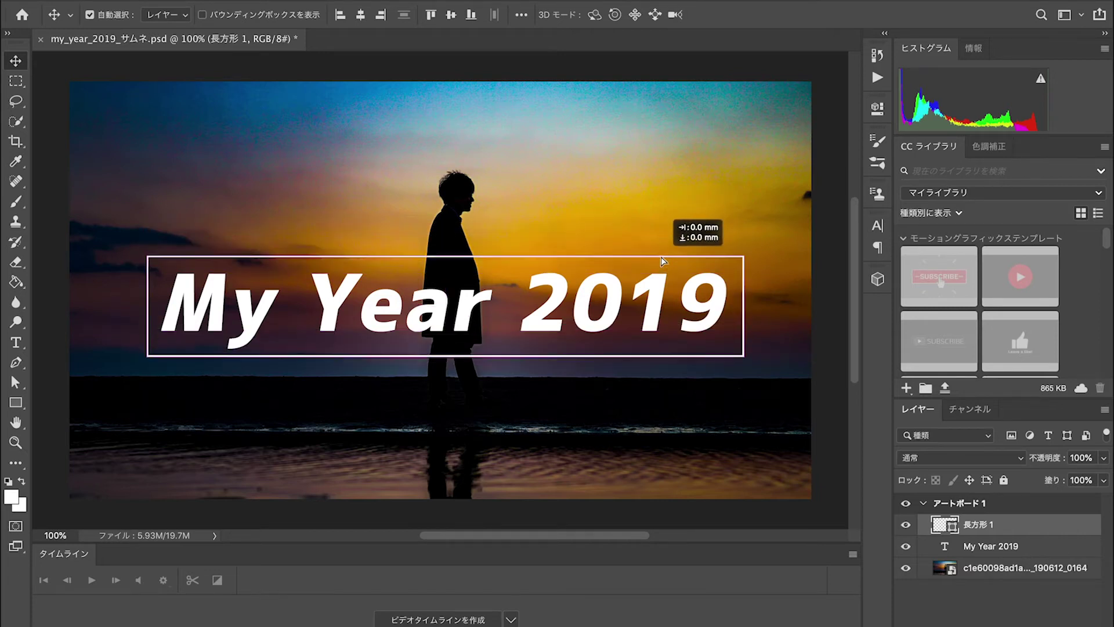
pyautogui.moveTo(663, 261)
pyautogui.mouseDown()
pyautogui.moveTo(649, 264)
pyautogui.moveTo(661, 255)
pyautogui.mouseUp()
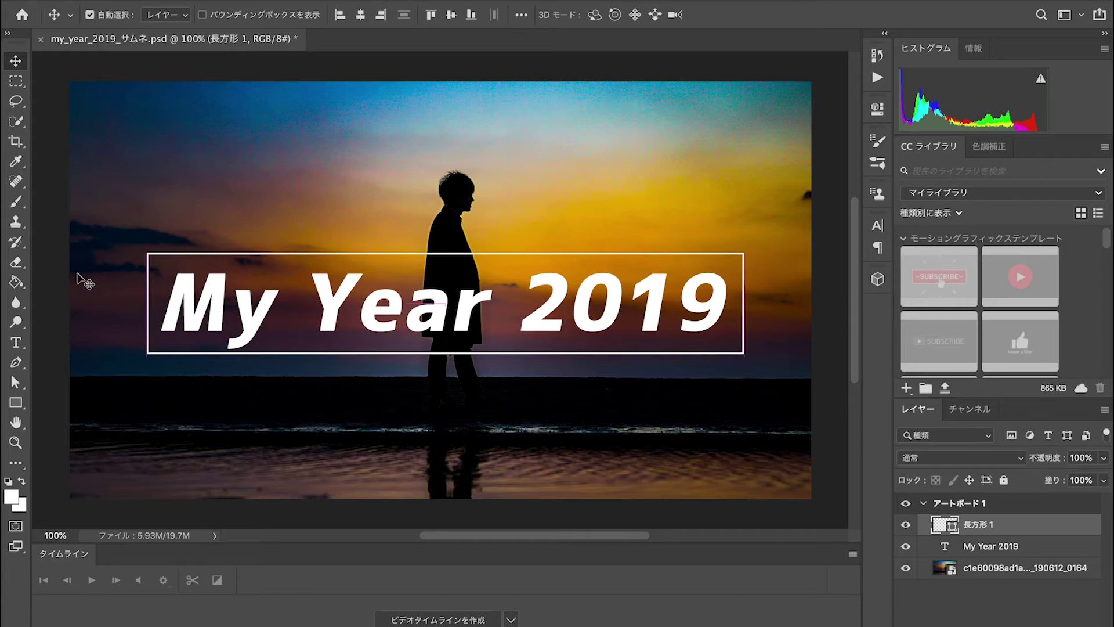
pyautogui.click(17, 263)
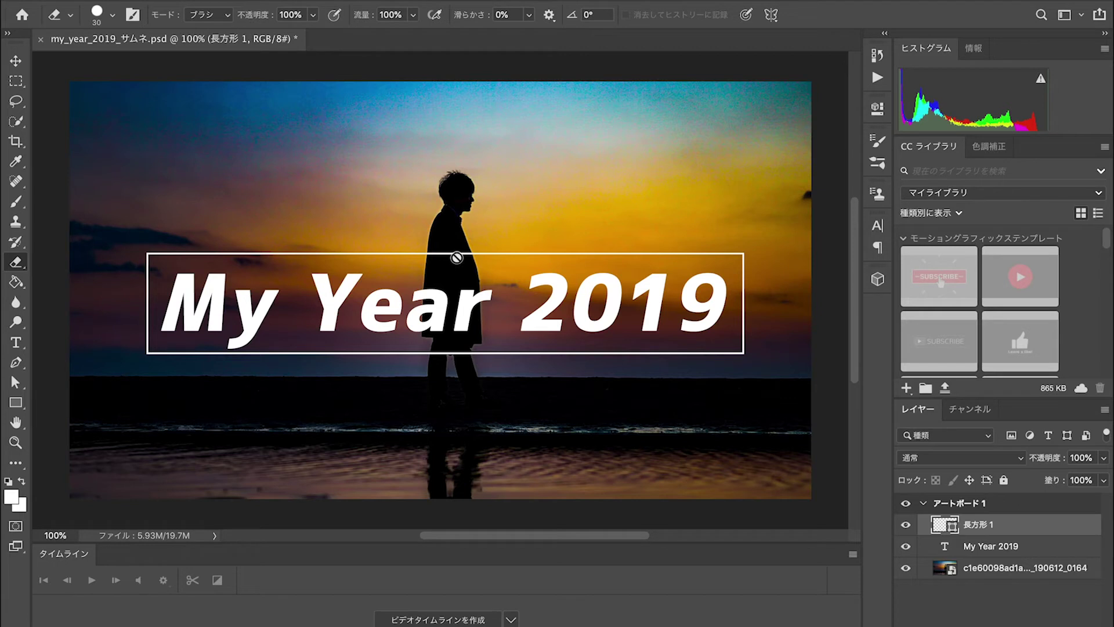
# Rasterize the rectangle frame layer by confirming OK in the Eraser's prompt.
pyautogui.click(458, 256)
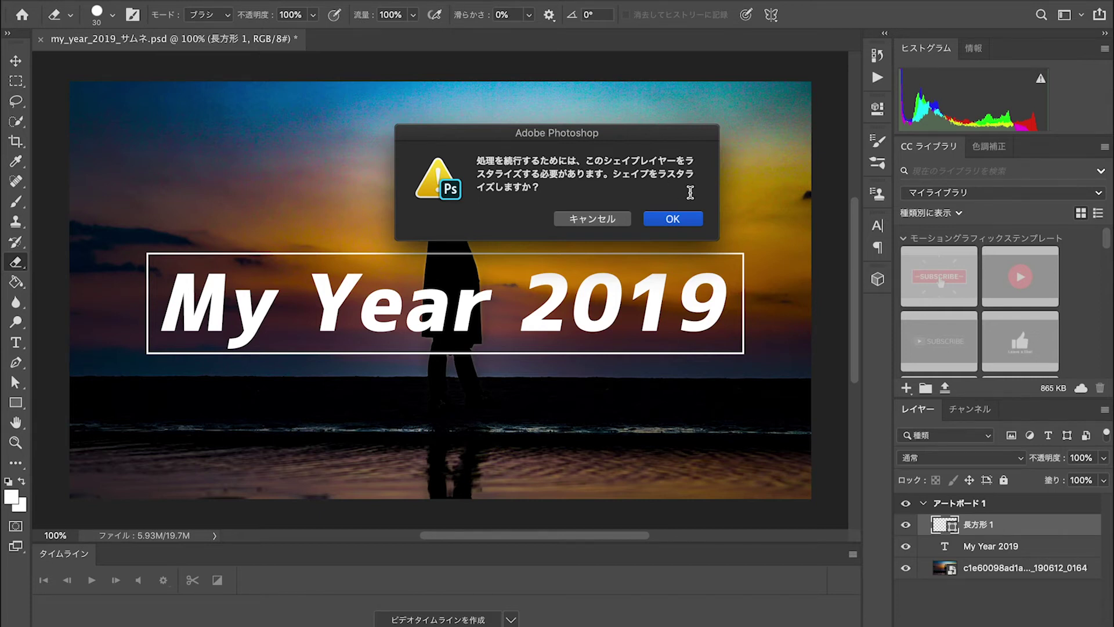
pyautogui.click(680, 219)
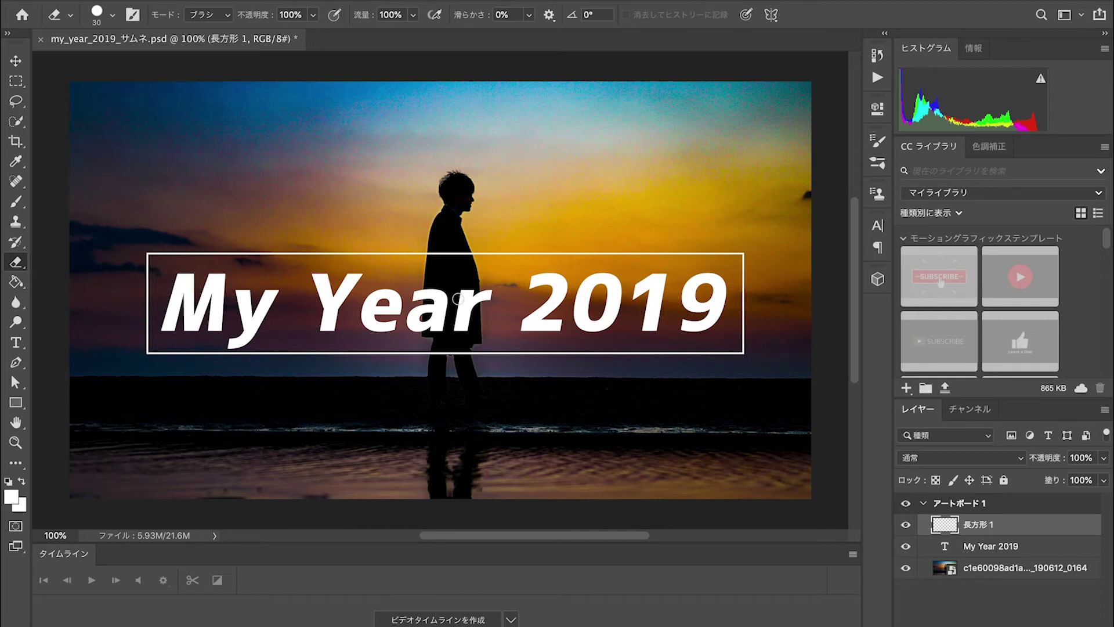
pyautogui.scroll(2, 458, 299)
# Erase the upper and lower frame lines where they cross the silhouette.
pyautogui.scroll(2, 458, 299)
pyautogui.scroll(2, 459, 299)
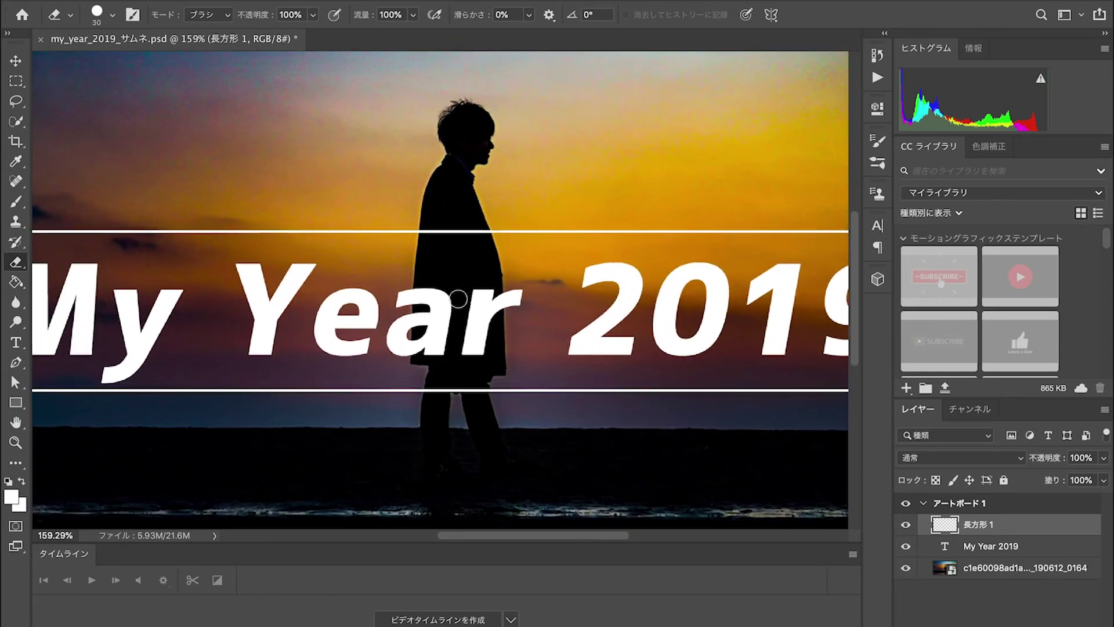
pyautogui.scroll(2, 458, 299)
pyautogui.scroll(2, 458, 299)
pyautogui.scroll(2, 459, 298)
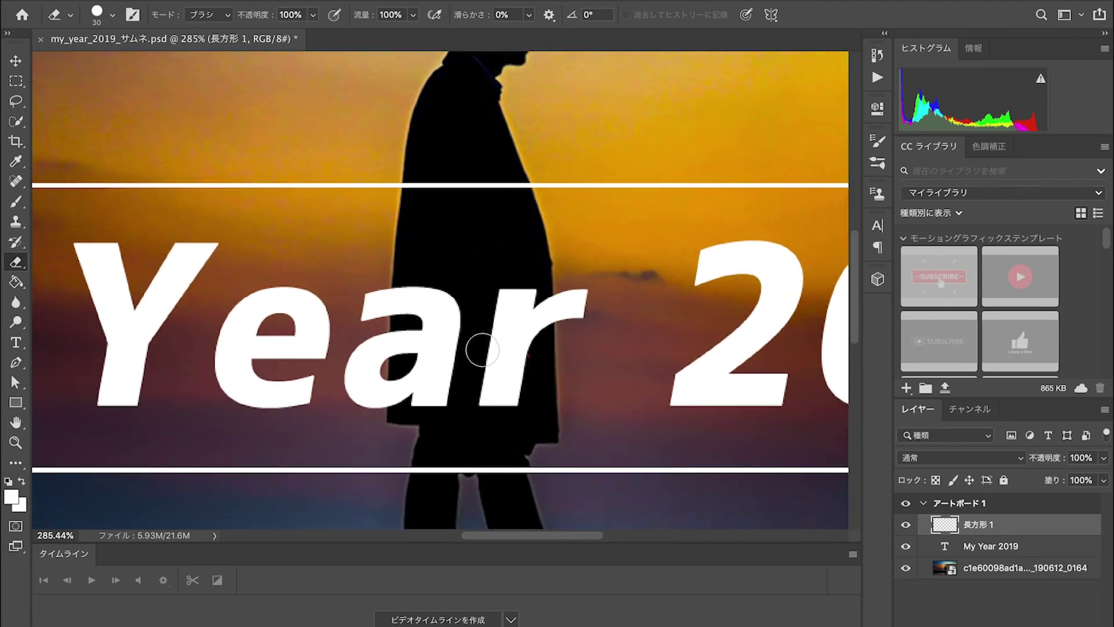
pyautogui.scroll(1, 478, 348)
pyautogui.scroll(-1, 483, 349)
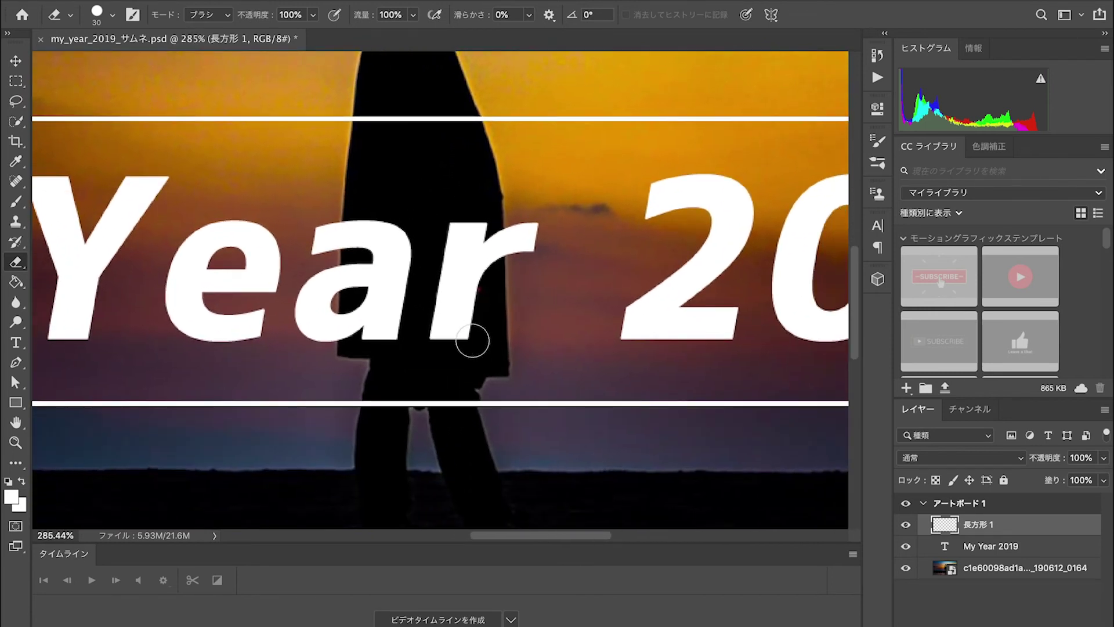
pyautogui.scroll(3, 438, 196)
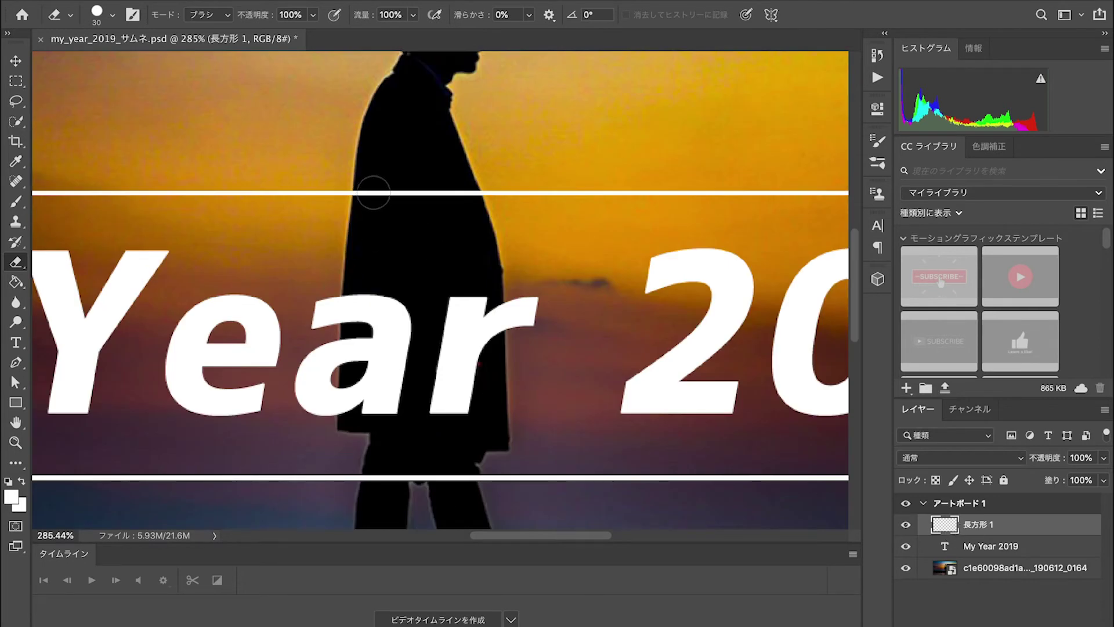
pyautogui.moveTo(366, 196); pyautogui.dragTo(466, 202)
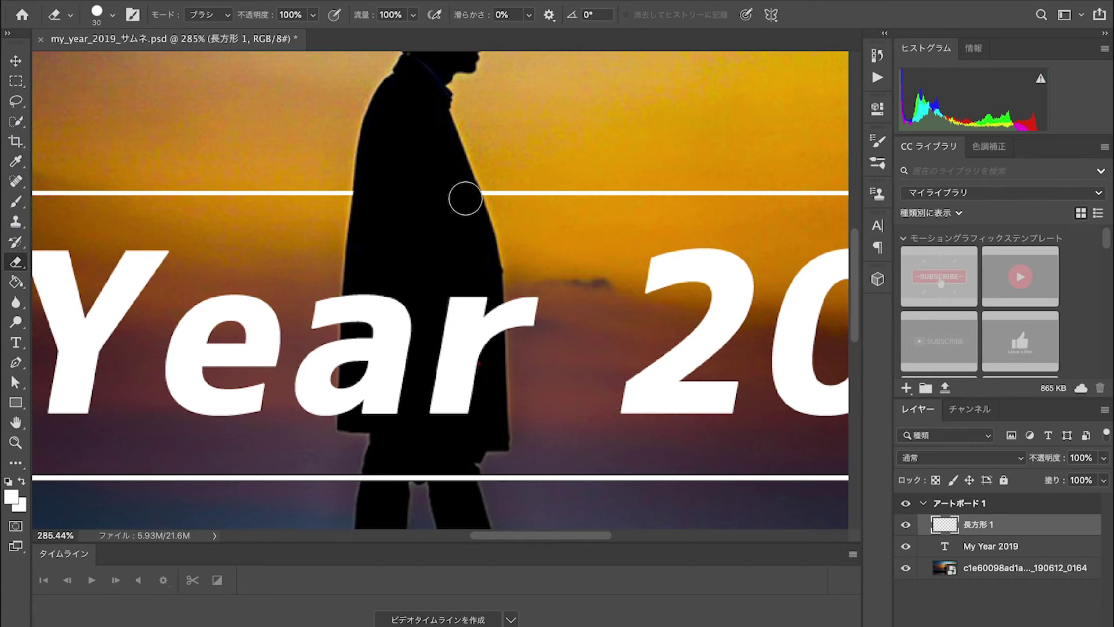
pyautogui.scroll(-1, 409, 221)
pyautogui.scroll(-5, 409, 223)
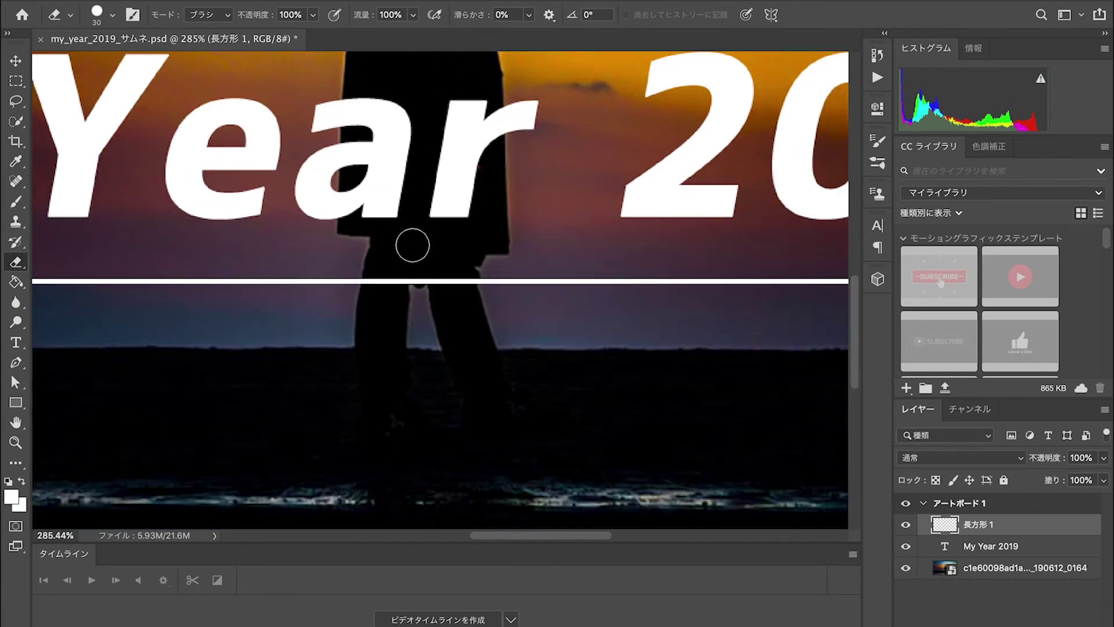
pyautogui.moveTo(383, 273)
pyautogui.mouseDown()
pyautogui.moveTo(380, 292)
pyautogui.moveTo(411, 261)
pyautogui.moveTo(453, 296)
pyautogui.moveTo(461, 287)
pyautogui.mouseUp()
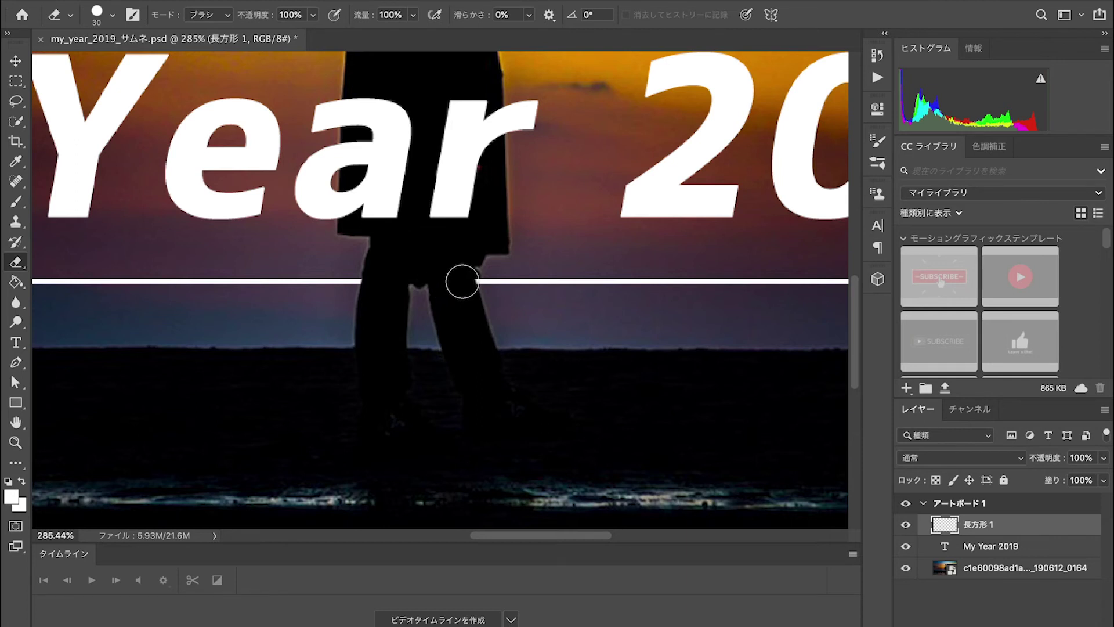
# Shrink the eraser brush to 19 px.
pyautogui.click(114, 19)
pyautogui.moveTo(100, 64); pyautogui.dragTo(98, 65)
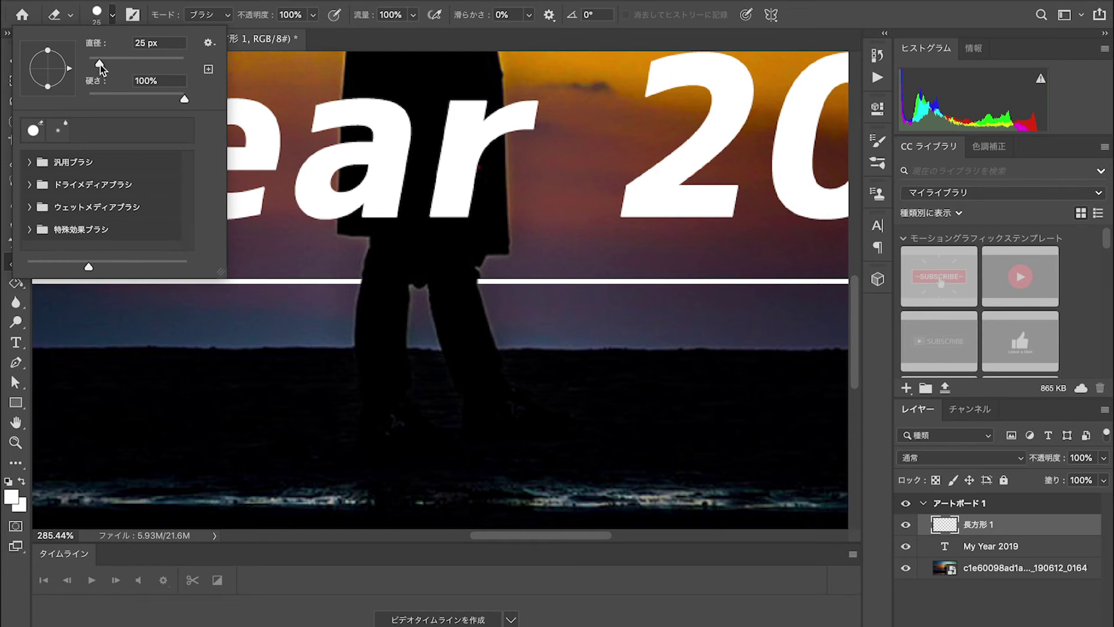
pyautogui.click(430, 249)
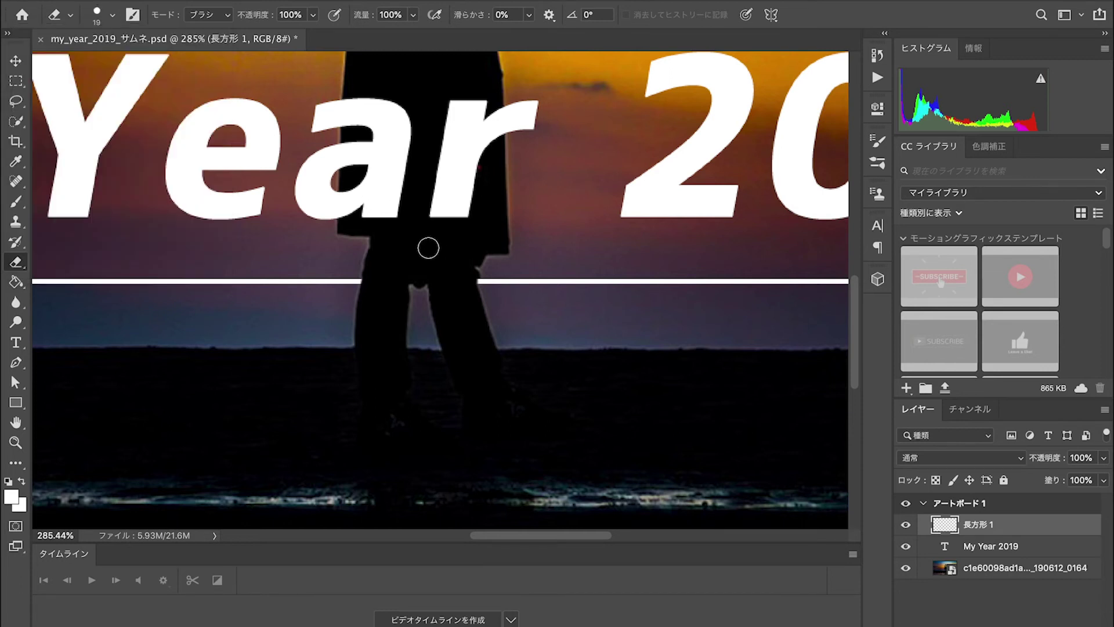
pyautogui.scroll(5, 446, 268)
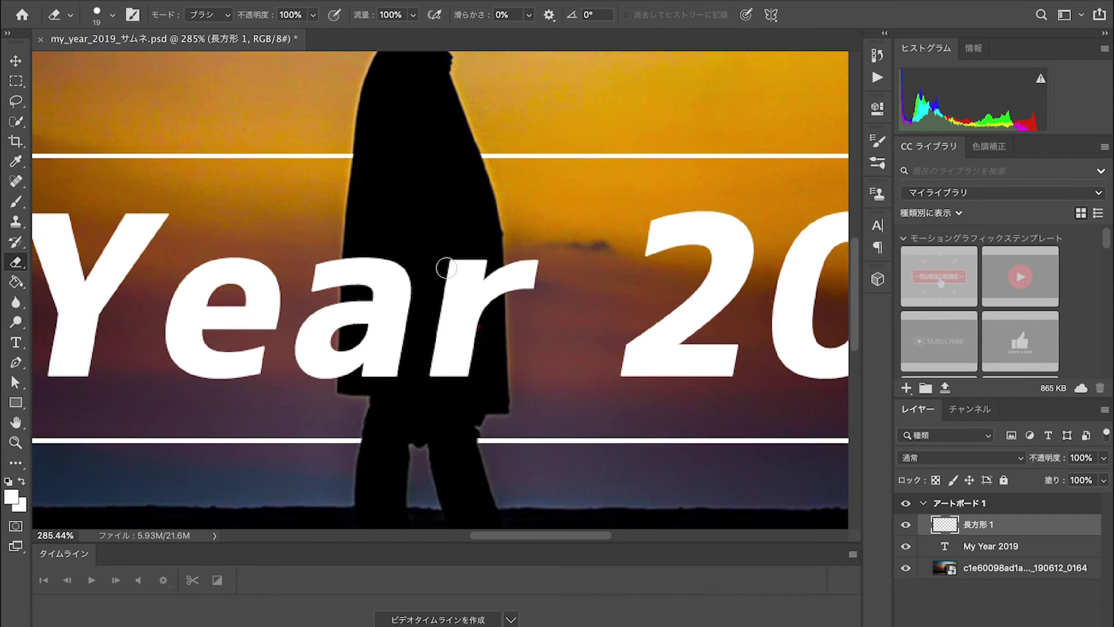
# Rasterize the 'My Year 2019' text layer via the Eraser's prompt.
pyautogui.click(946, 547)
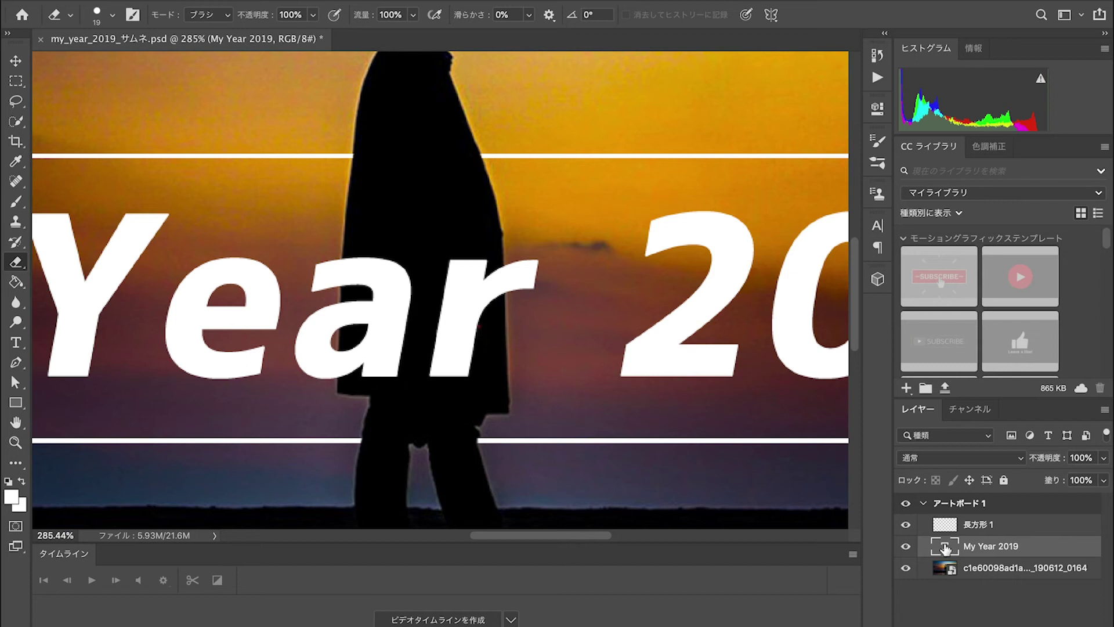
pyautogui.click(450, 298)
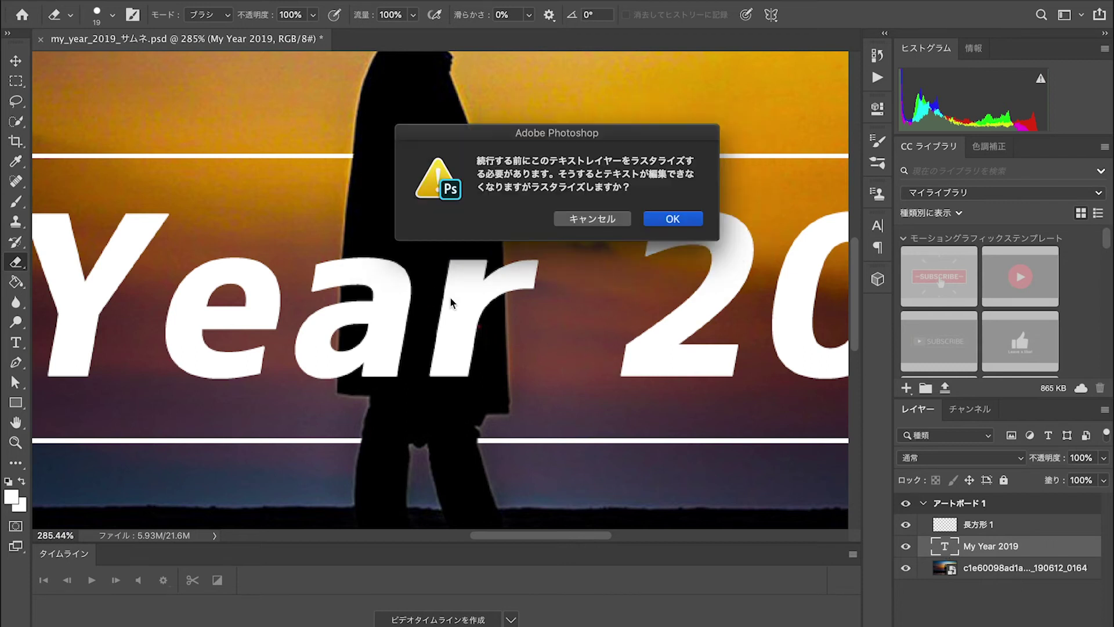
pyautogui.click(685, 222)
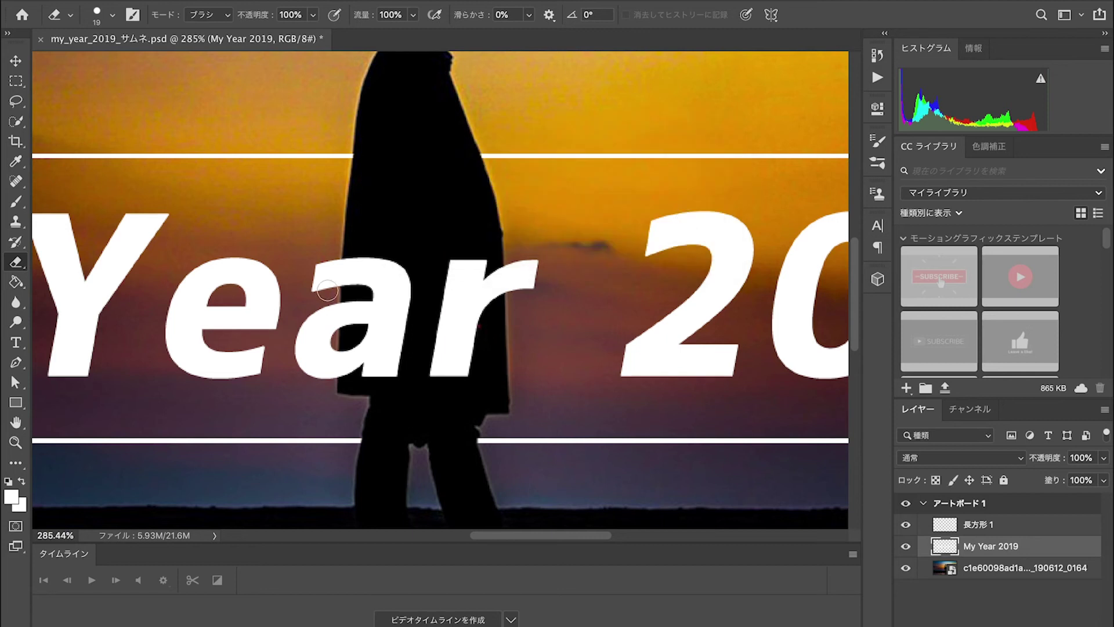
# Erase the parts of the 'r' and 'a' overlapping the silhouette.
pyautogui.moveTo(449, 367)
pyautogui.mouseDown()
pyautogui.moveTo(441, 281)
pyautogui.moveTo(461, 366)
pyautogui.moveTo(468, 244)
pyautogui.moveTo(463, 300)
pyautogui.moveTo(472, 267)
pyautogui.moveTo(480, 281)
pyautogui.moveTo(489, 271)
pyautogui.moveTo(490, 301)
pyautogui.mouseUp()
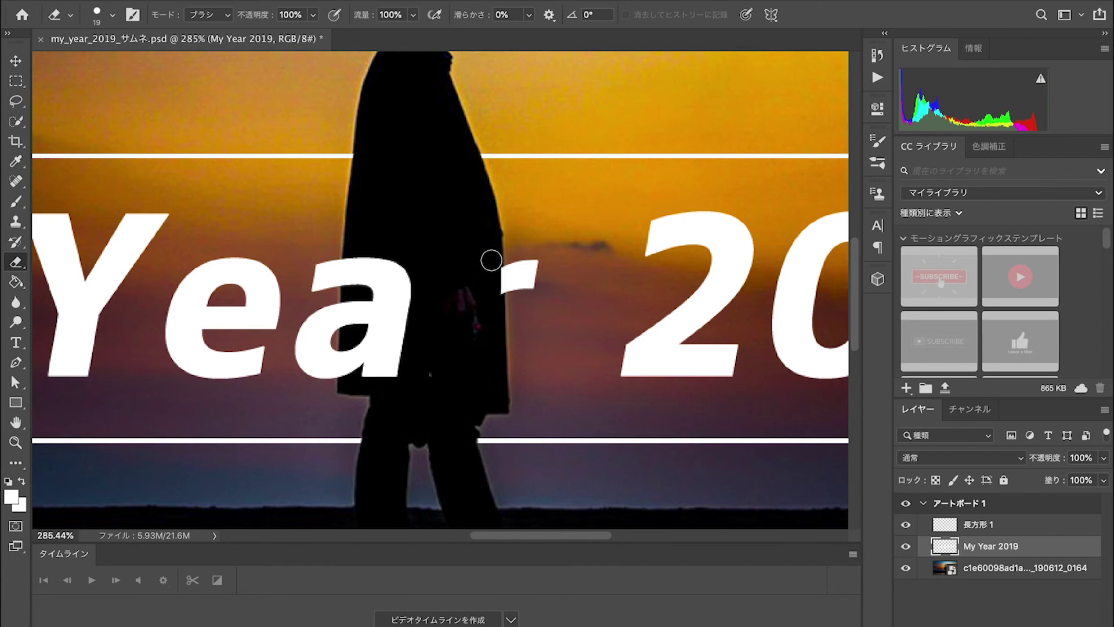
pyautogui.moveTo(405, 385)
pyautogui.mouseDown()
pyautogui.moveTo(398, 256)
pyautogui.moveTo(408, 326)
pyautogui.moveTo(395, 375)
pyautogui.moveTo(384, 265)
pyautogui.moveTo(368, 377)
pyautogui.moveTo(368, 256)
pyautogui.moveTo(356, 356)
pyautogui.moveTo(360, 258)
pyautogui.moveTo(356, 267)
pyautogui.moveTo(349, 378)
pyautogui.moveTo(350, 258)
pyautogui.moveTo(351, 374)
pyautogui.moveTo(354, 347)
pyautogui.mouseUp()
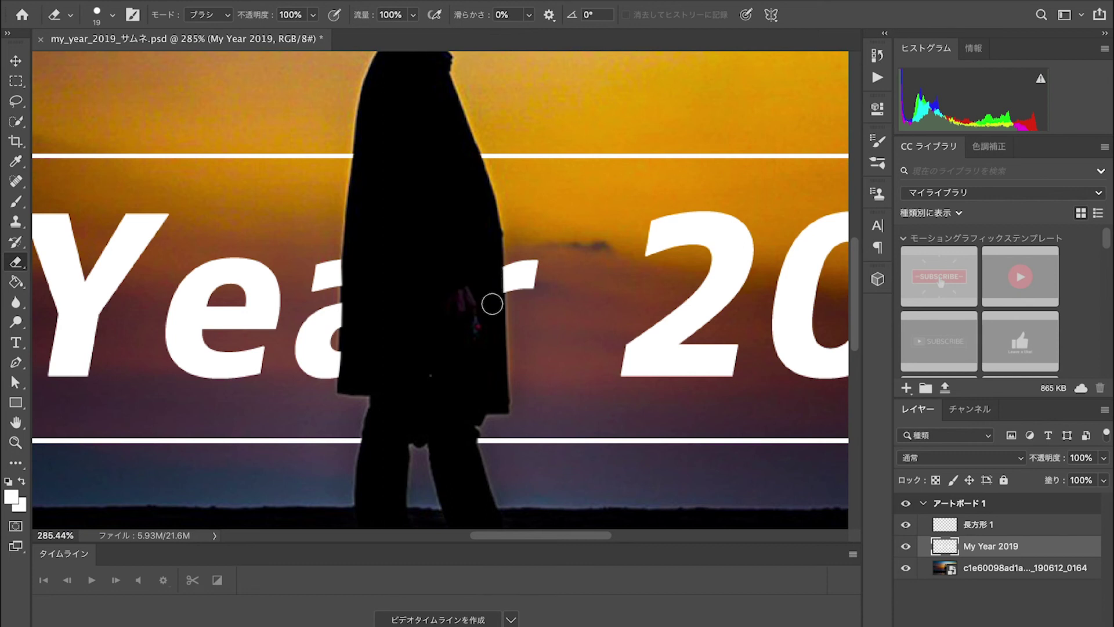
pyautogui.scroll(-10, 425, 289)
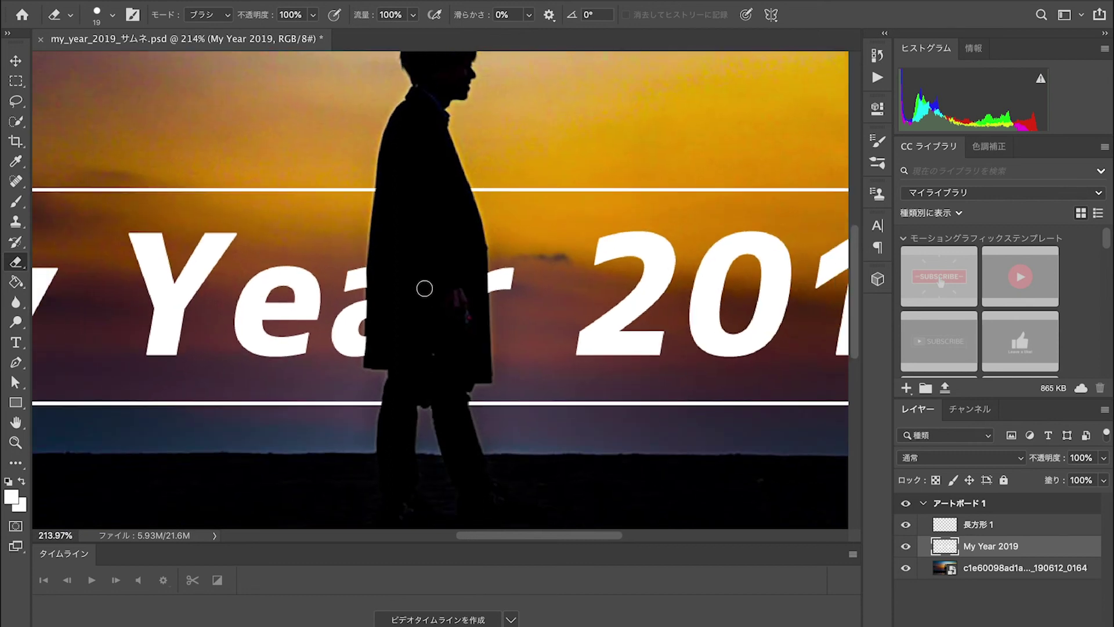
pyautogui.scroll(-2, 424, 288)
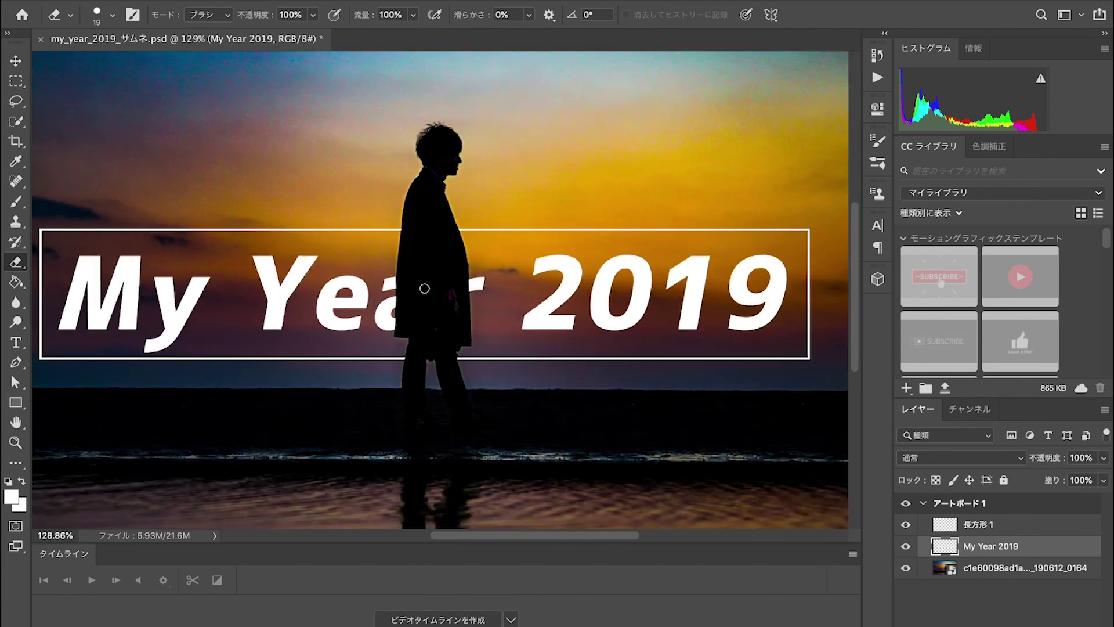
pyautogui.scroll(-3, 424, 288)
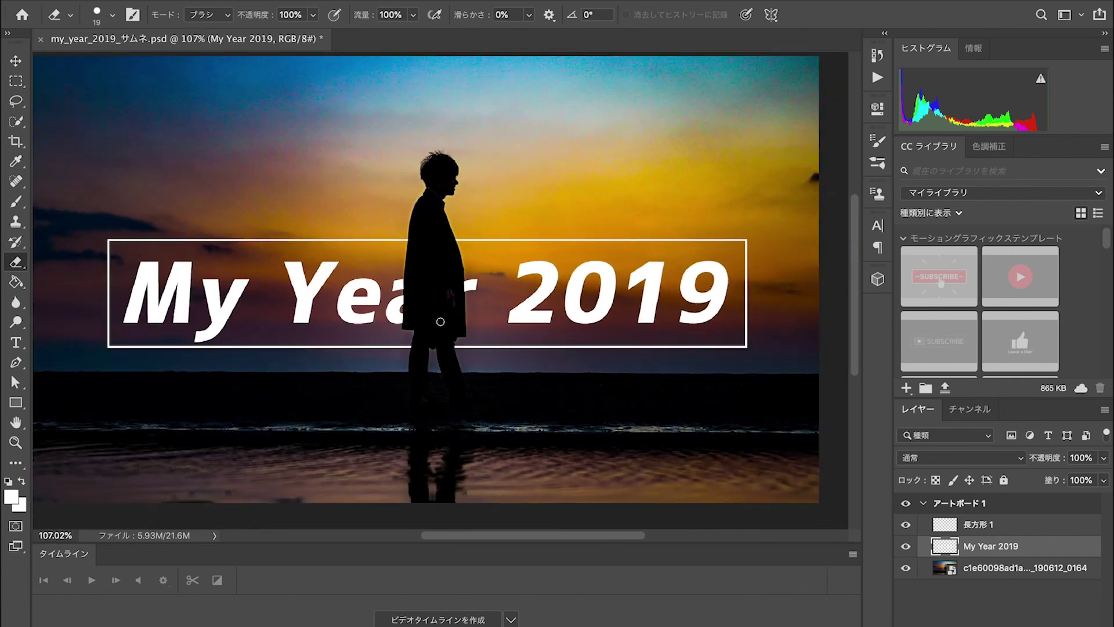